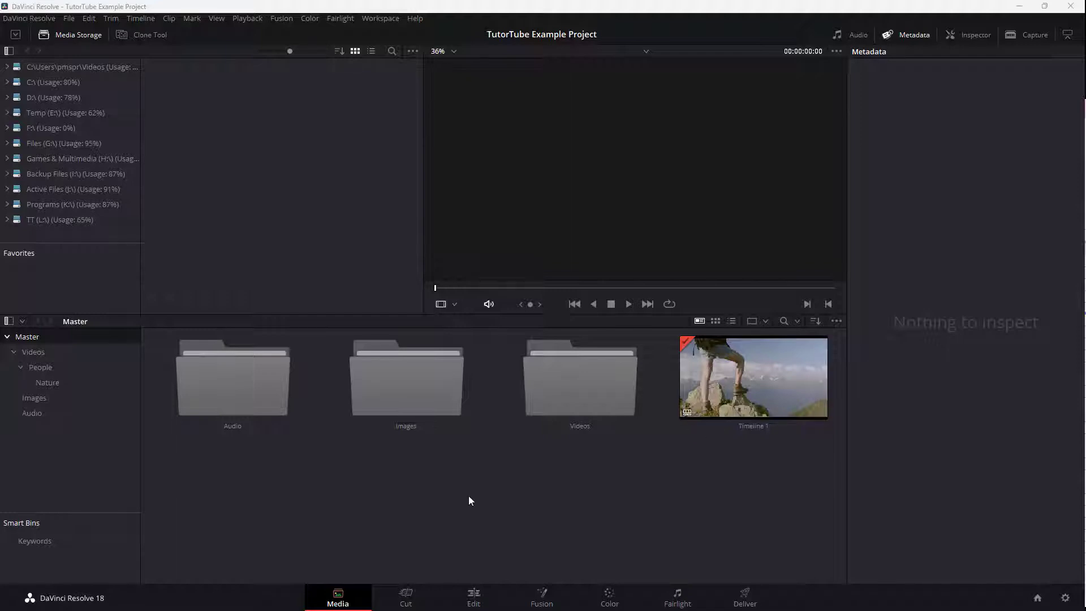
# Open the Cut page and empty Timeline 1 by deleting its three video clips
pyautogui.click(404, 594)
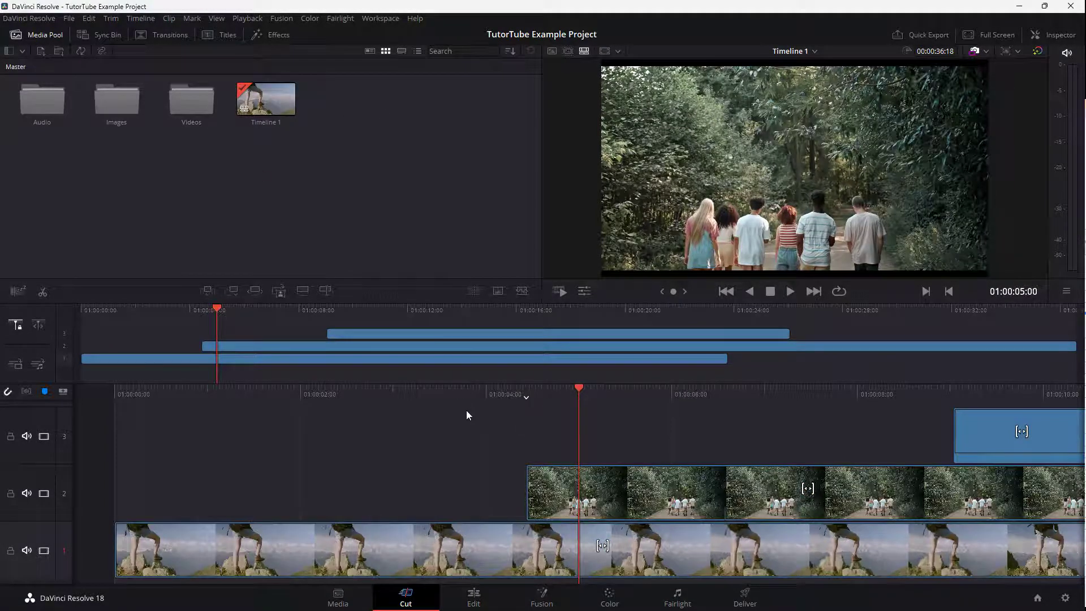
pyautogui.click(975, 435)
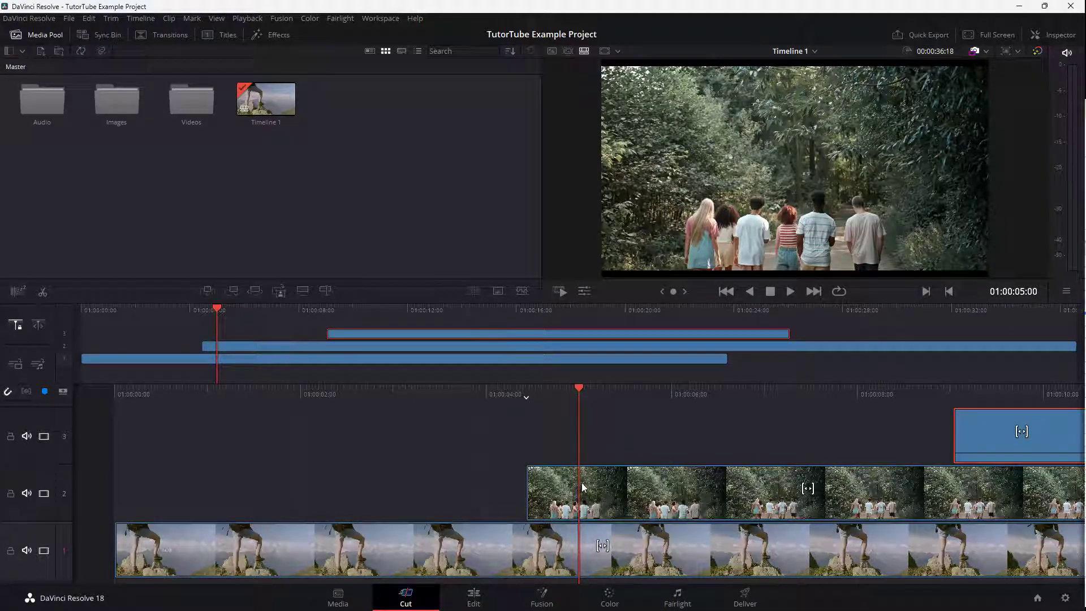
pyautogui.click(409, 542)
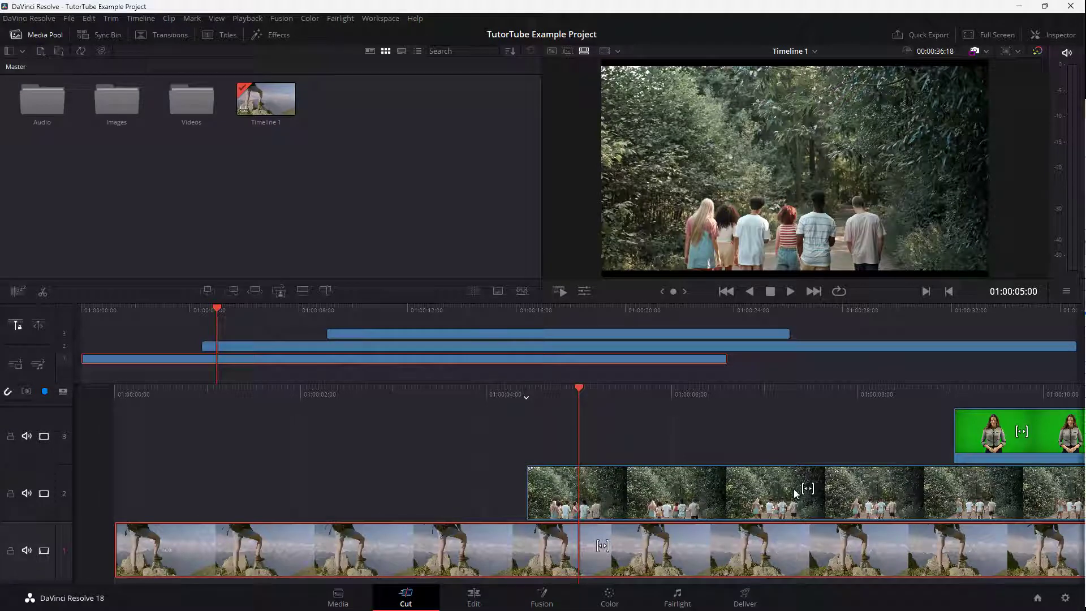
pyautogui.press('Delete')
pyautogui.click(812, 499)
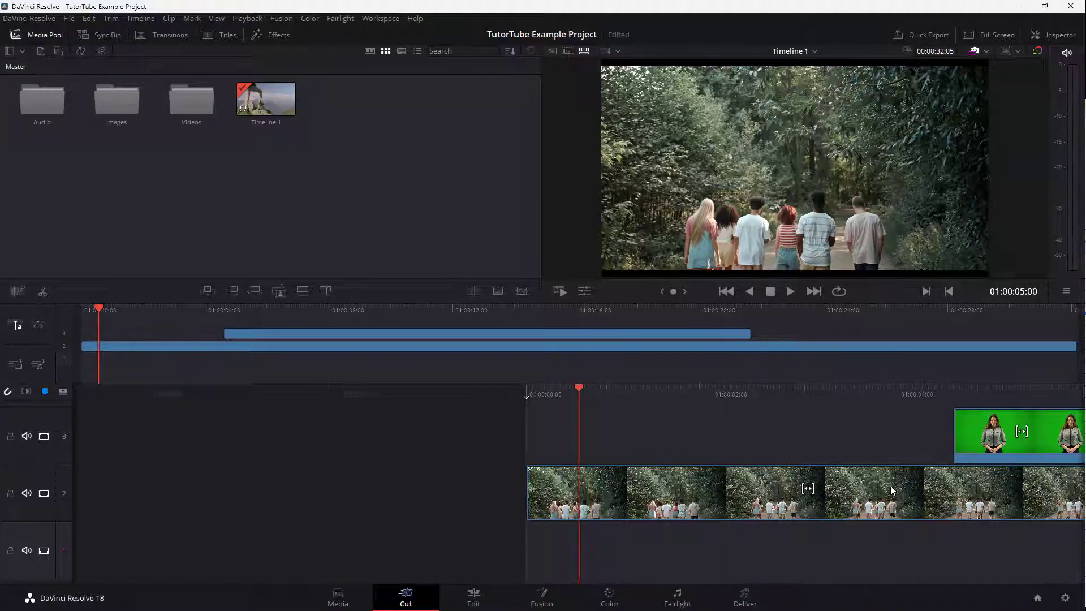
pyautogui.press('Delete')
pyautogui.click(967, 433)
pyautogui.press('Delete')
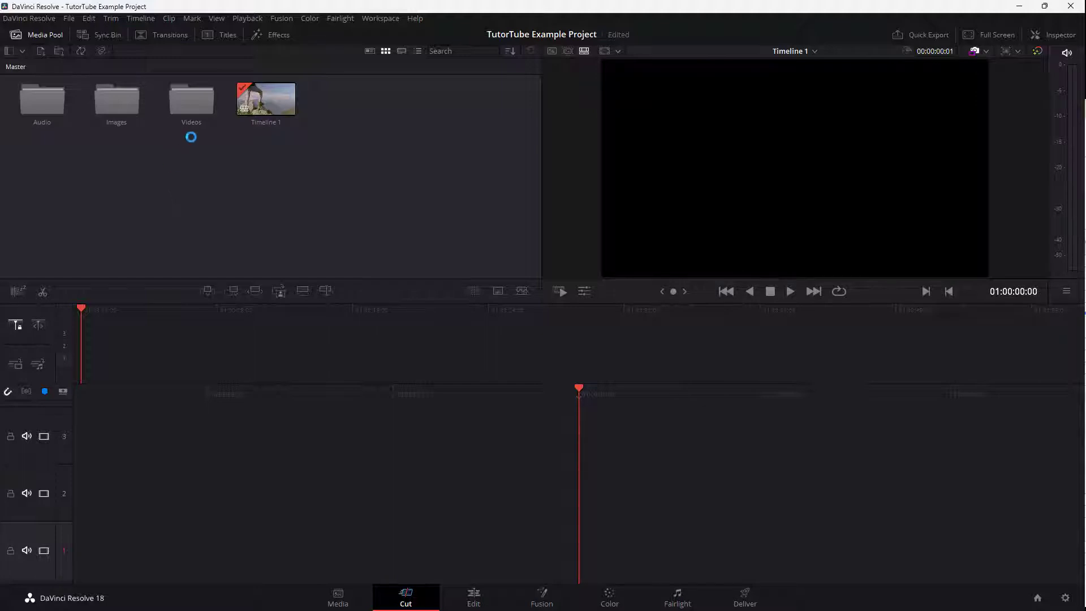
# Open the People bin inside Videos and preview production ID_4763826.mp4 in the source viewer
pyautogui.click(189, 108)
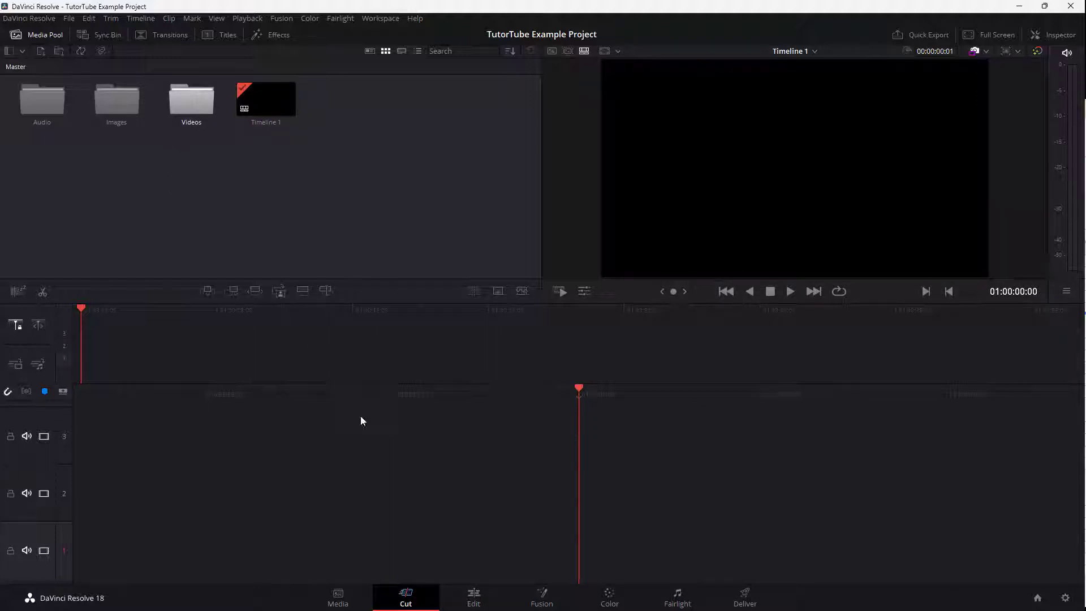
pyautogui.doubleClick(189, 107)
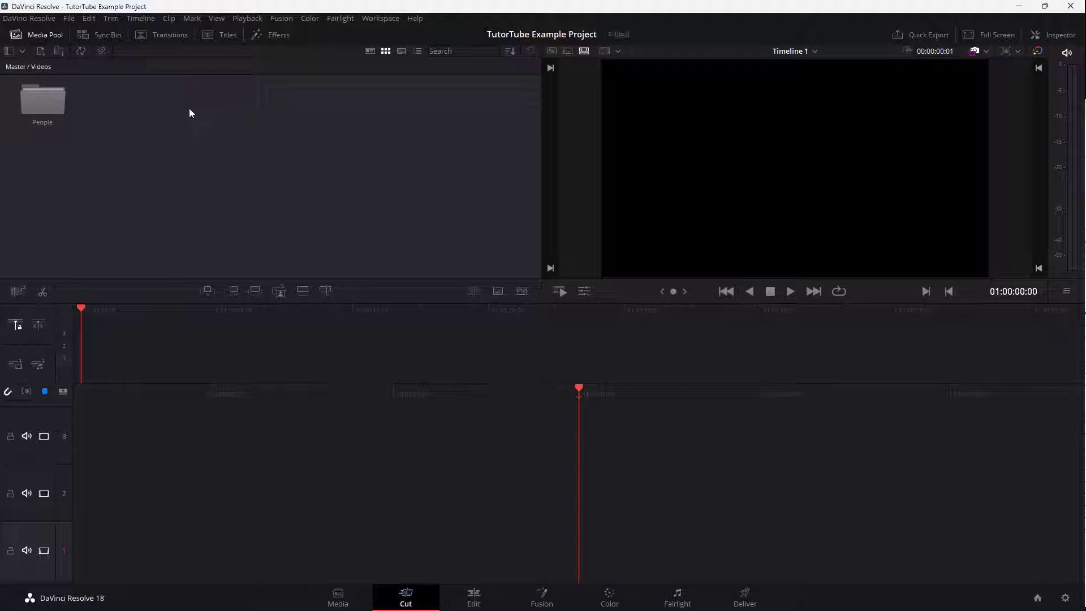
pyautogui.doubleClick(54, 109)
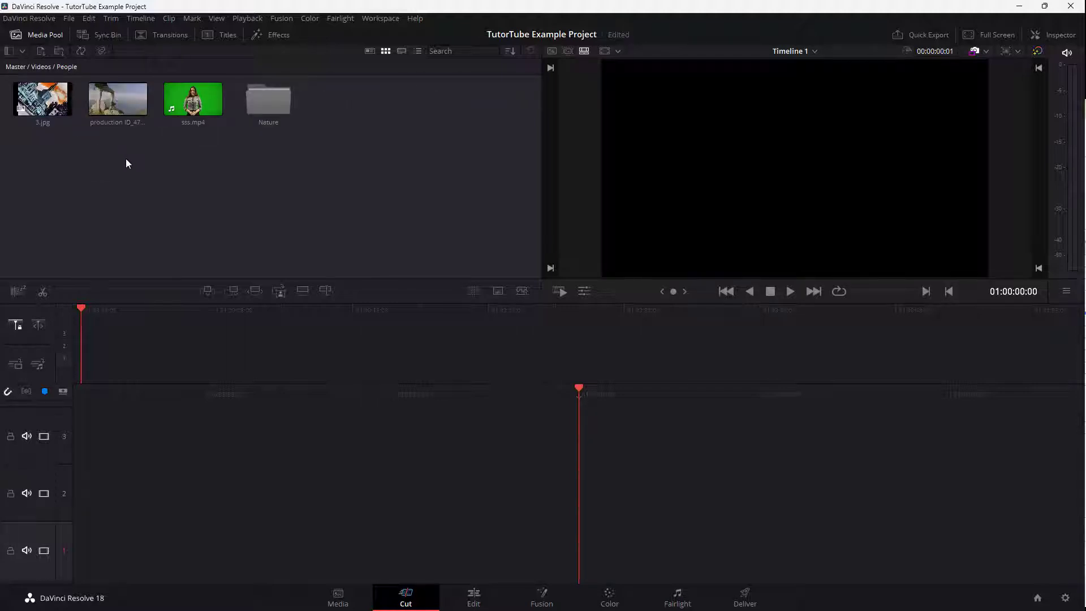
pyautogui.click(145, 103)
pyautogui.click(111, 100)
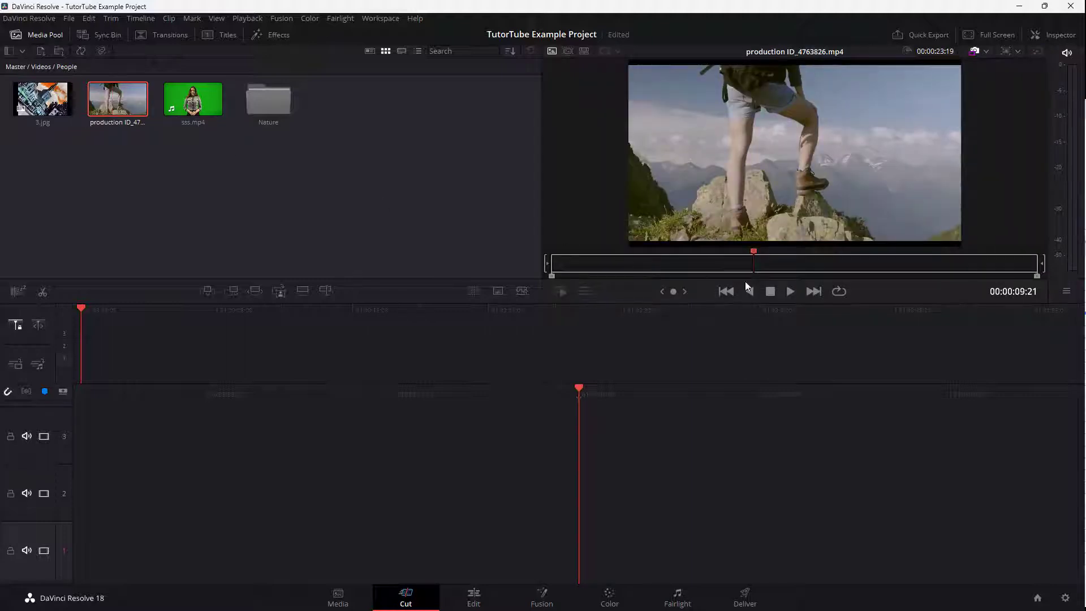
pyautogui.click(790, 292)
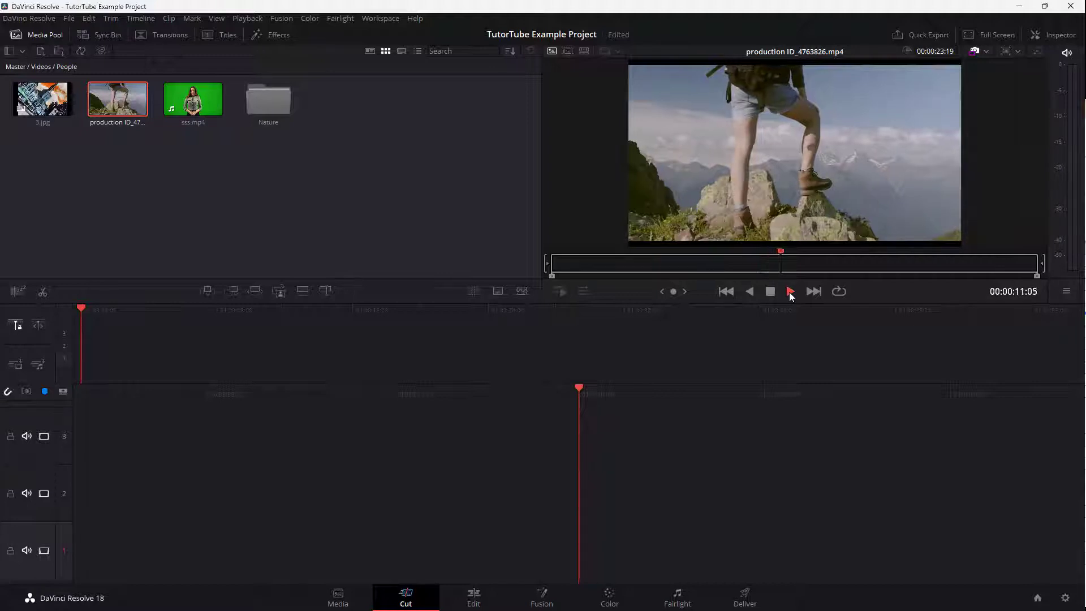
pyautogui.click(777, 291)
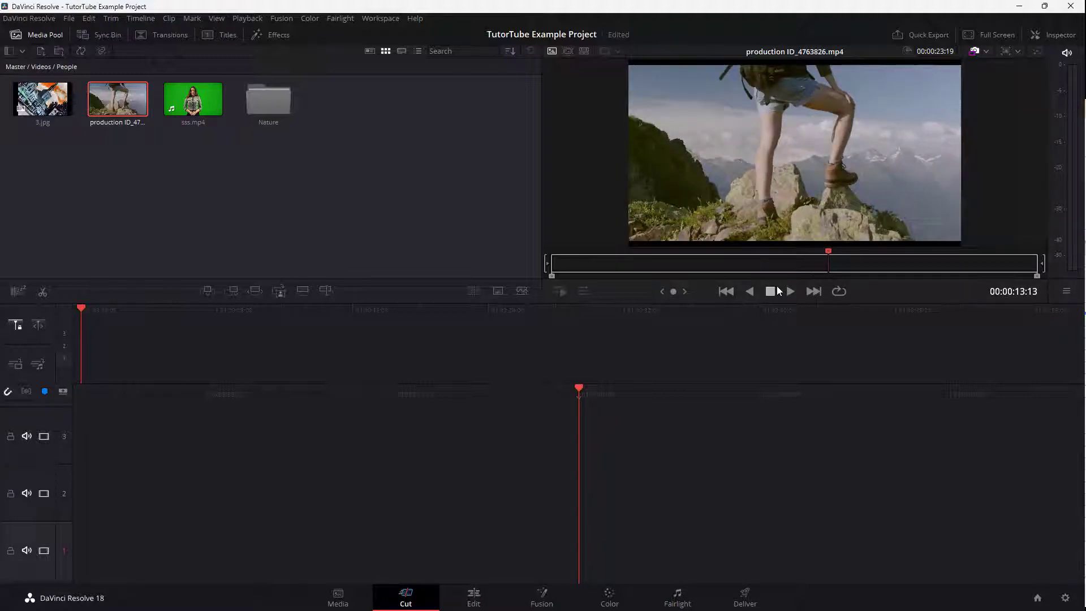
# Set the in point of the hiking clip at 00:00:04:05 in the source viewer
pyautogui.moveTo(829, 250); pyautogui.dragTo(700, 252)
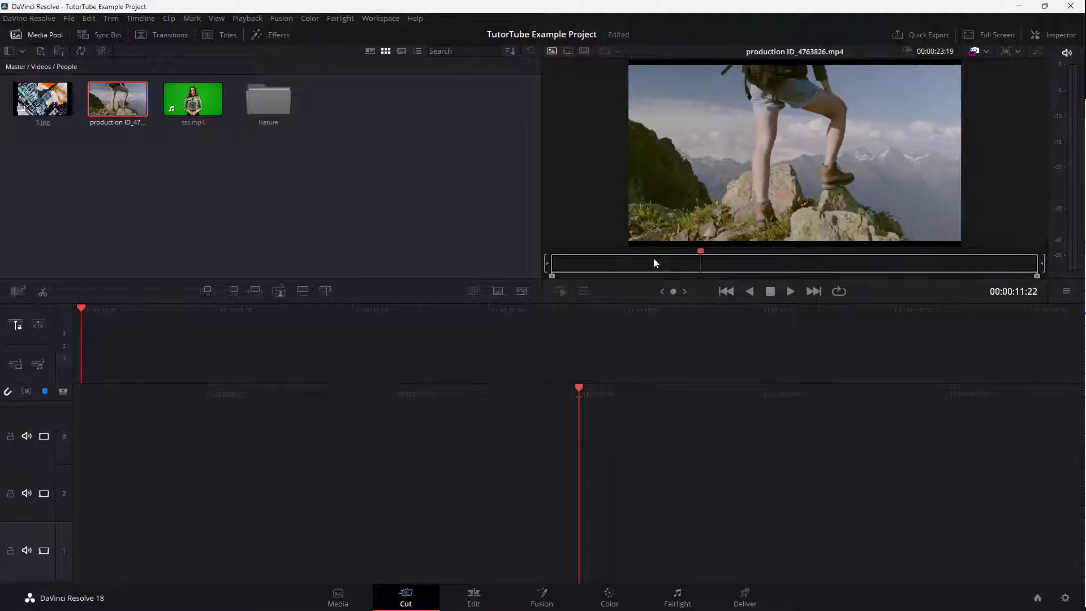
pyautogui.click(613, 267)
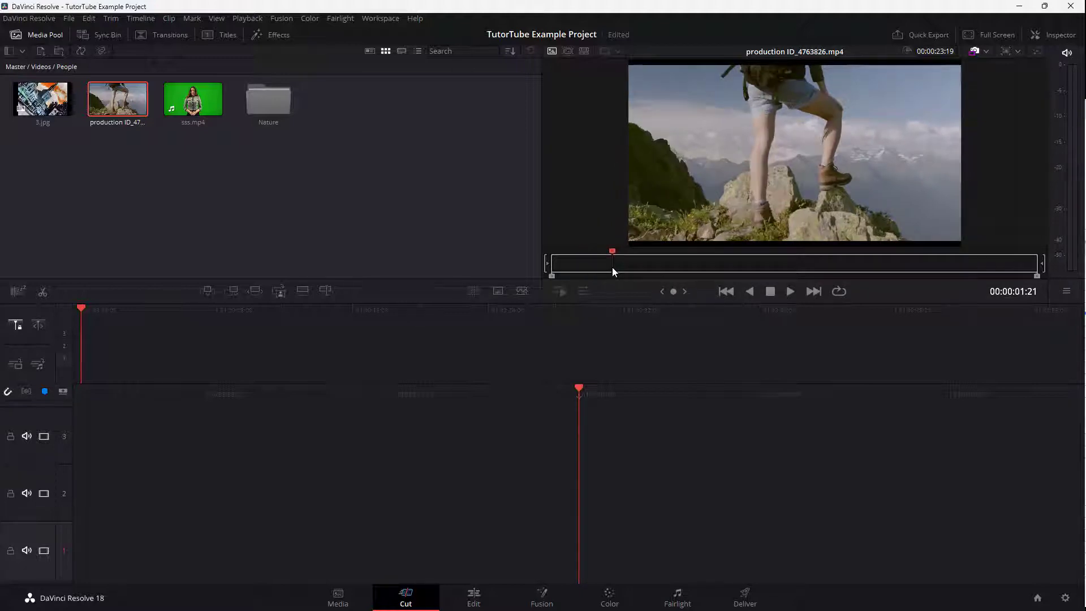
pyautogui.moveTo(612, 252)
pyautogui.mouseDown()
pyautogui.moveTo(626, 254)
pyautogui.moveTo(610, 262)
pyautogui.moveTo(678, 264)
pyautogui.moveTo(591, 271)
pyautogui.moveTo(605, 254)
pyautogui.moveTo(621, 263)
pyautogui.moveTo(595, 267)
pyautogui.moveTo(631, 258)
pyautogui.moveTo(622, 254)
pyautogui.mouseUp()
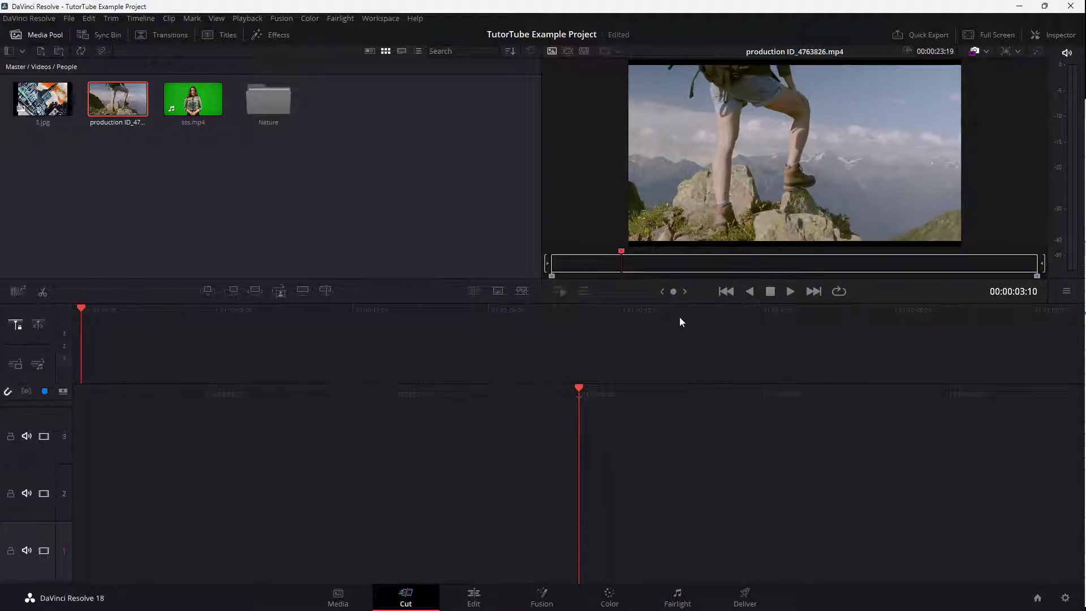
pyautogui.moveTo(674, 293)
pyautogui.mouseDown()
pyautogui.moveTo(686, 293)
pyautogui.moveTo(660, 295)
pyautogui.mouseUp()
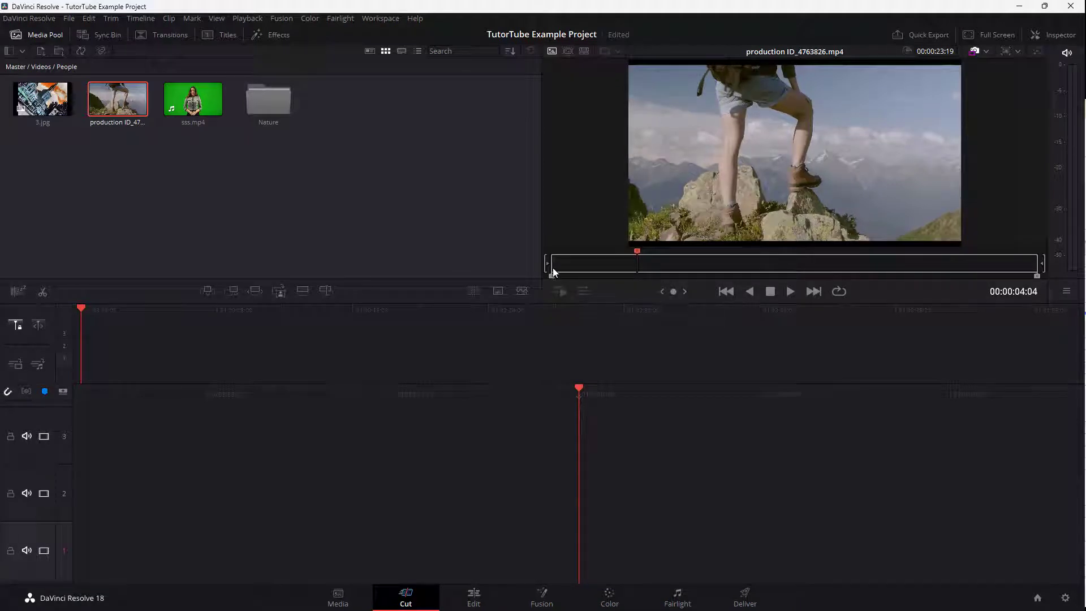
pyautogui.press('i')
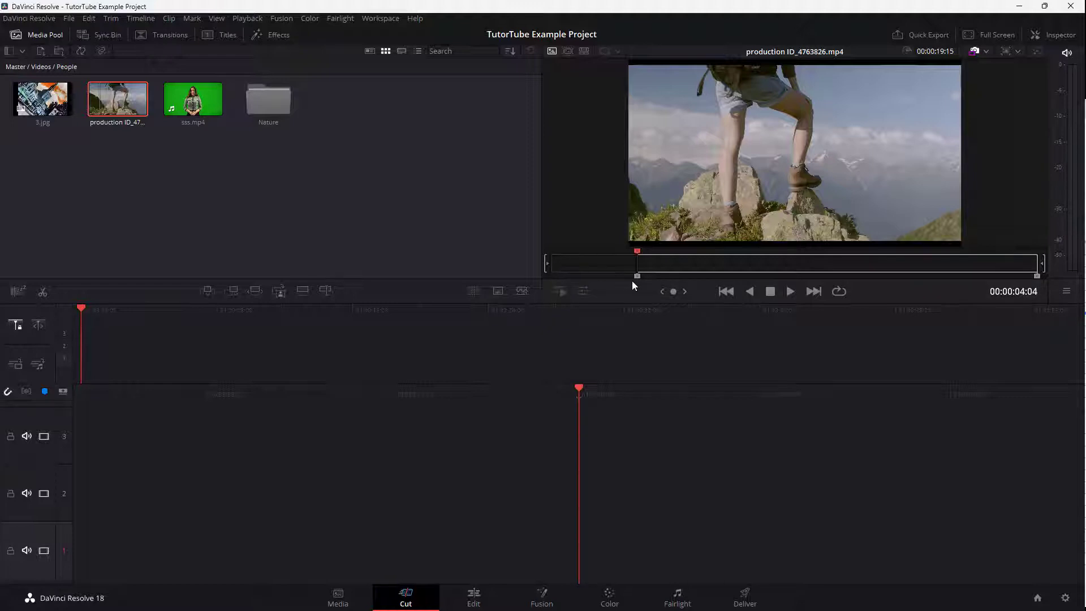
pyautogui.moveTo(637, 276); pyautogui.dragTo(638, 277)
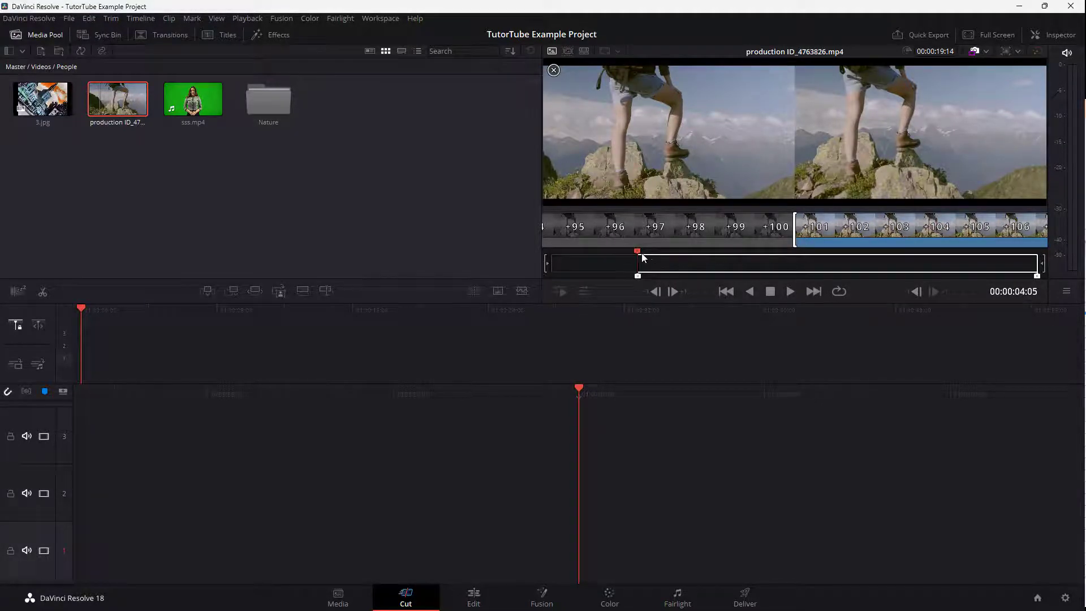
# Mark the hiking clip's out point at 00:00:10:12 and place the trimmed section at the start of track 1
pyautogui.moveTo(640, 253); pyautogui.dragTo(768, 263)
pyautogui.click(767, 264)
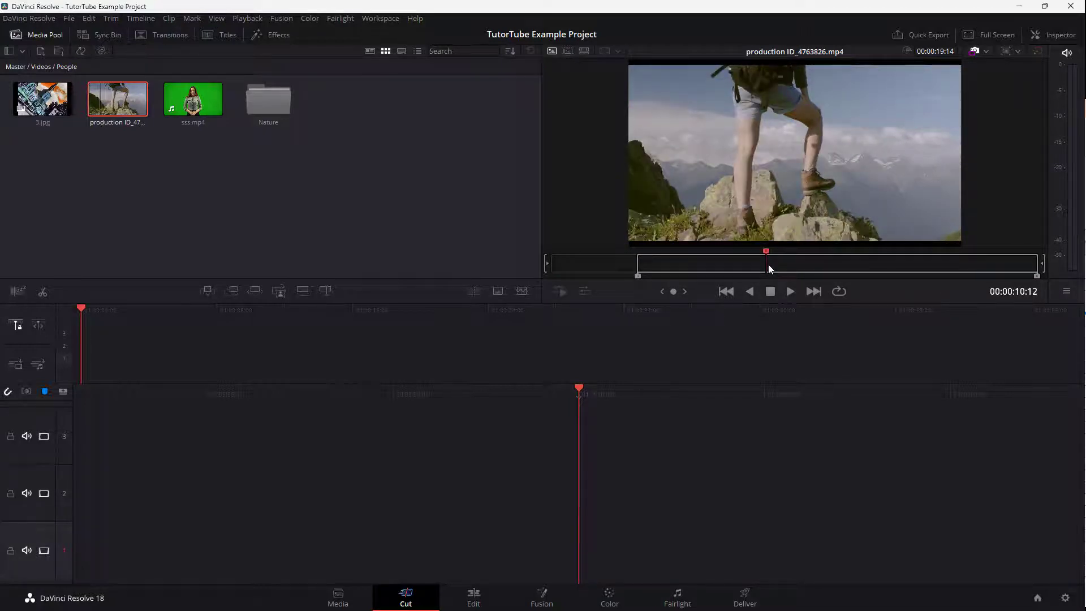
pyautogui.press('o')
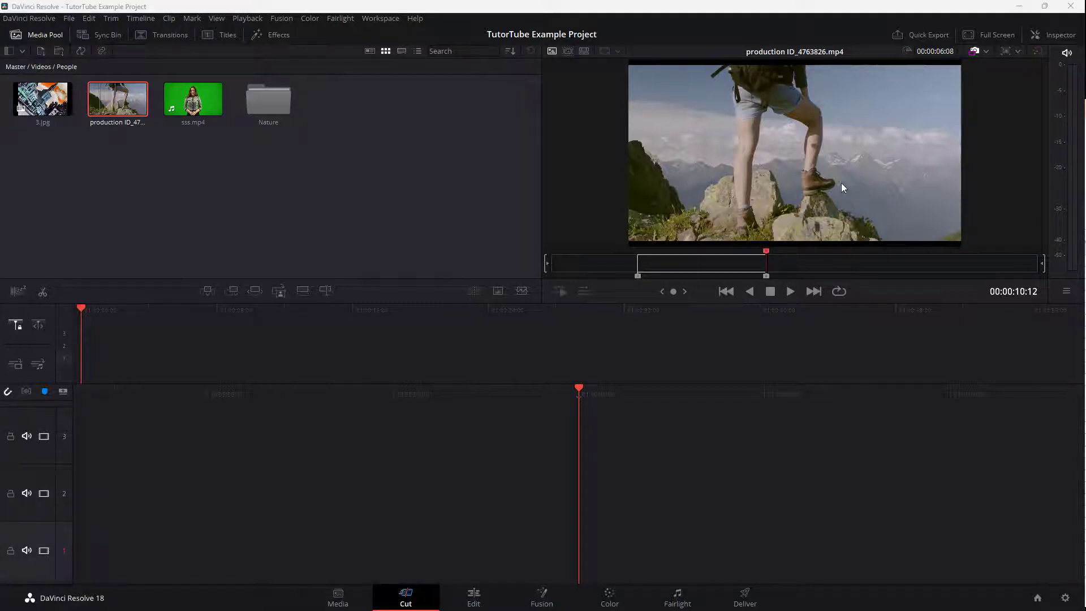
pyautogui.moveTo(116, 101); pyautogui.dragTo(442, 488)
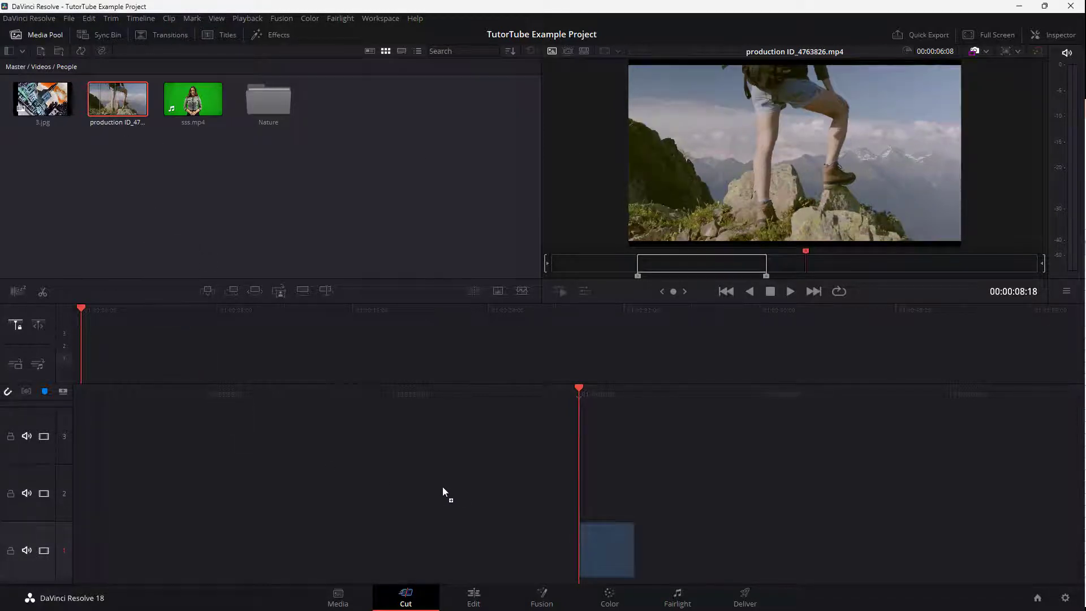
pyautogui.moveTo(560, 510); pyautogui.dragTo(588, 508)
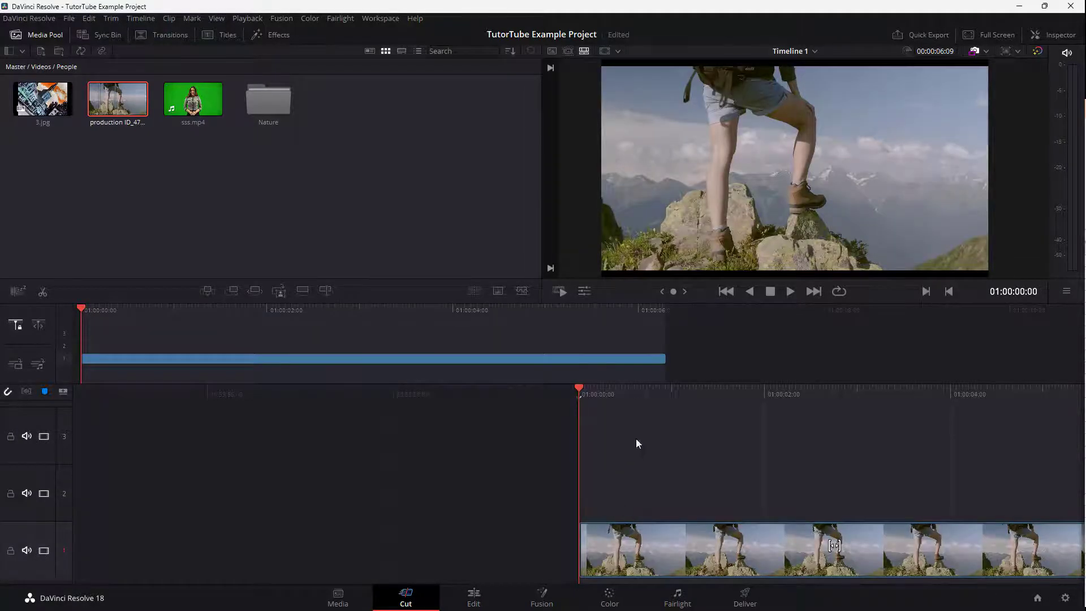
pyautogui.moveTo(685, 394); pyautogui.dragTo(368, 425)
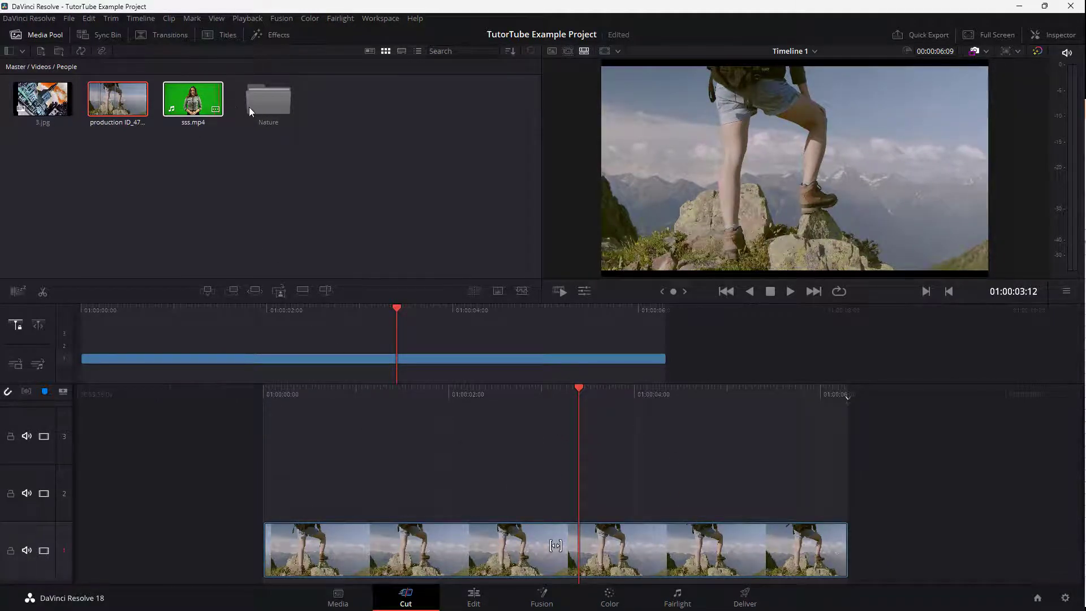
# Load water.mp4 from the Nature bin and mark its in point at 00:00:05:17
pyautogui.doubleClick(270, 99)
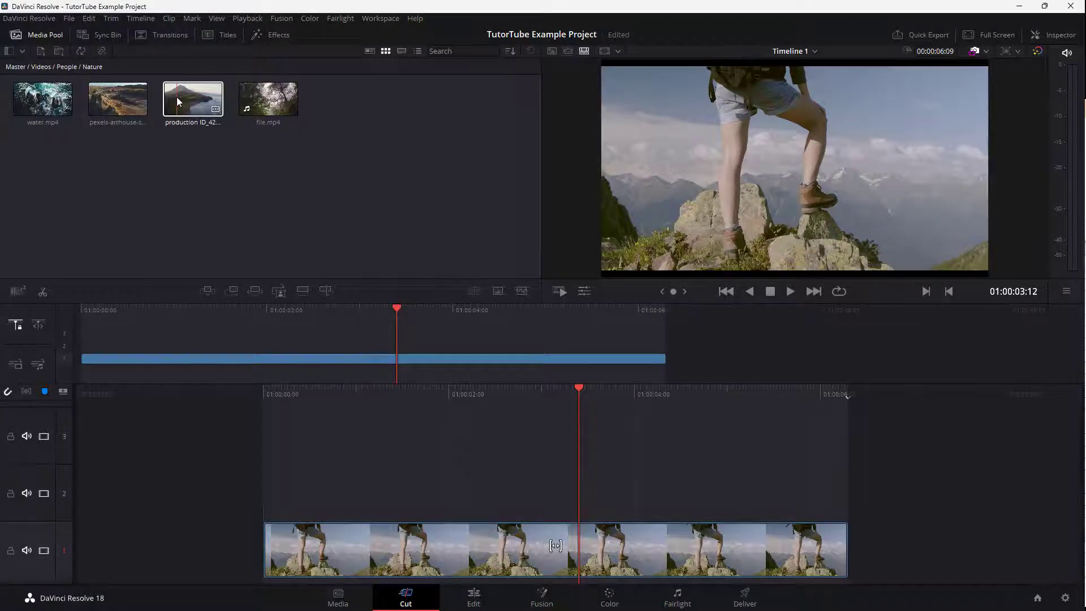
pyautogui.click(268, 101)
pyautogui.click(52, 107)
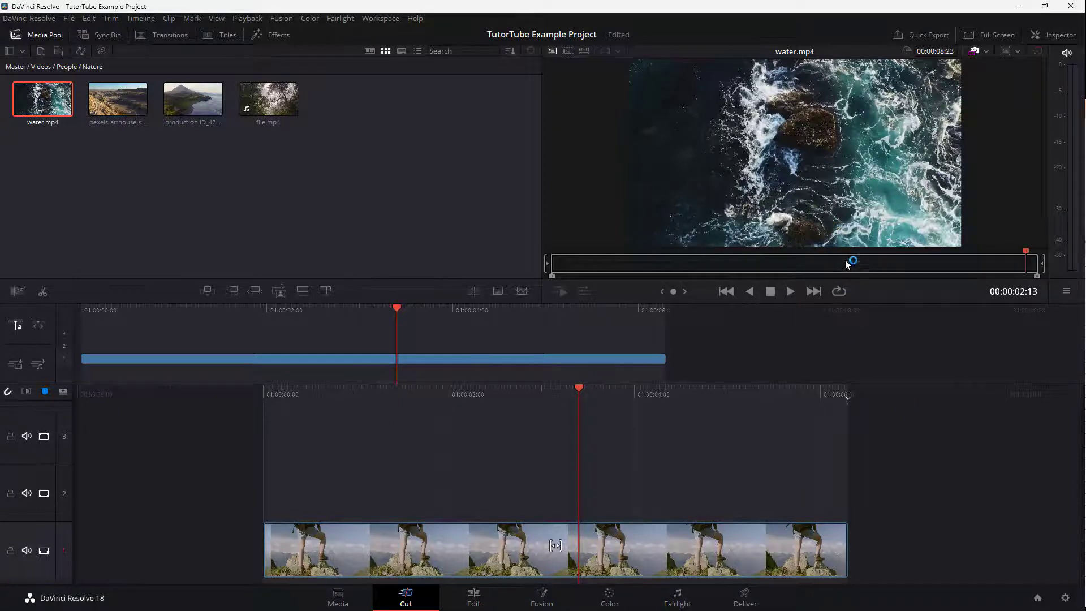
pyautogui.moveTo(985, 264); pyautogui.dragTo(862, 254)
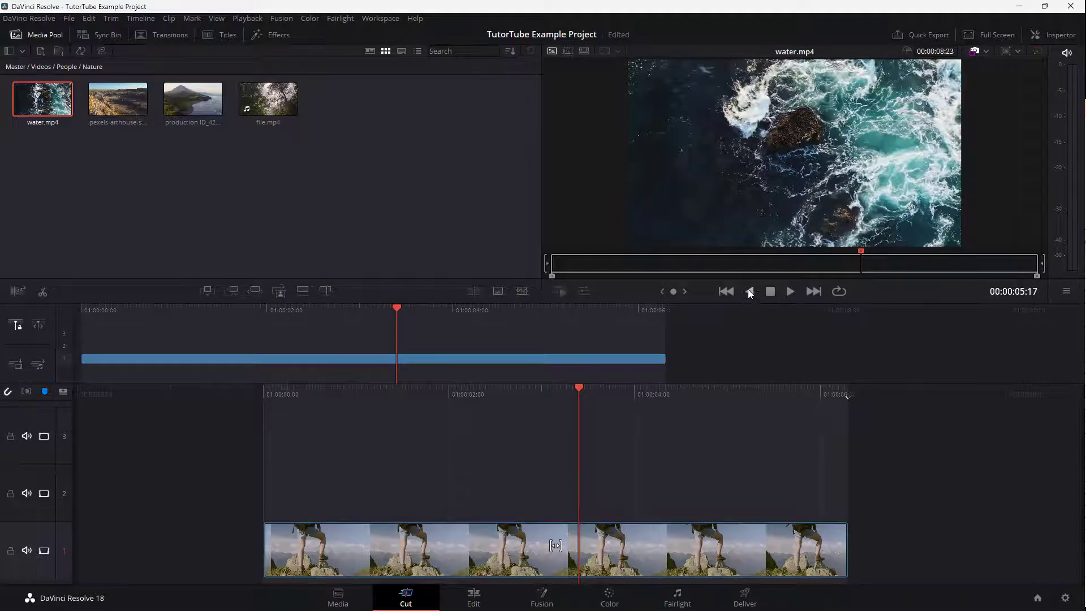
pyautogui.press('i')
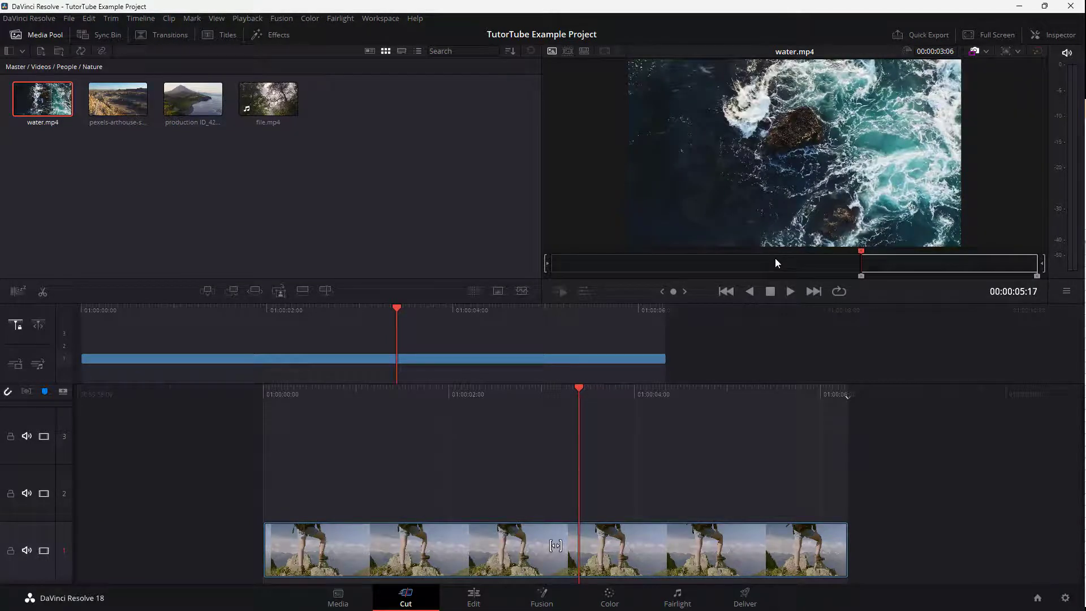
# Trim water.mp4's out point to about 00:00:07:08, fine-tune it frame by frame, and append the clip after the hiking clip on track 1
pyautogui.moveTo(1038, 276); pyautogui.dragTo(956, 277)
pyautogui.click(934, 296)
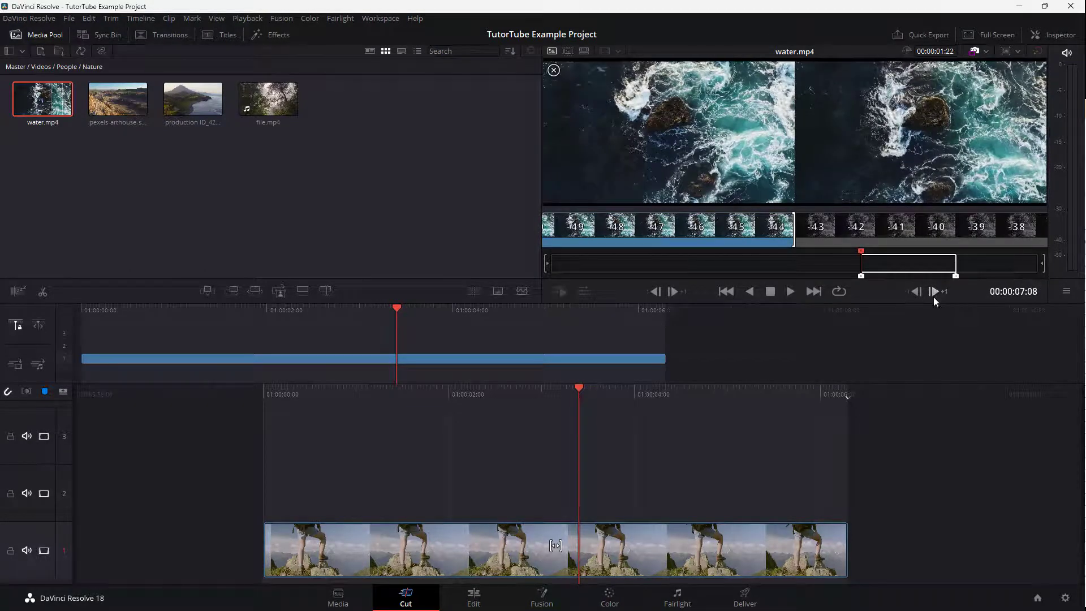
pyautogui.click(932, 294)
pyautogui.click(932, 294)
pyautogui.click(917, 293)
pyautogui.click(917, 293)
pyautogui.click(917, 293)
pyautogui.click(931, 292)
pyautogui.click(930, 292)
pyautogui.click(931, 292)
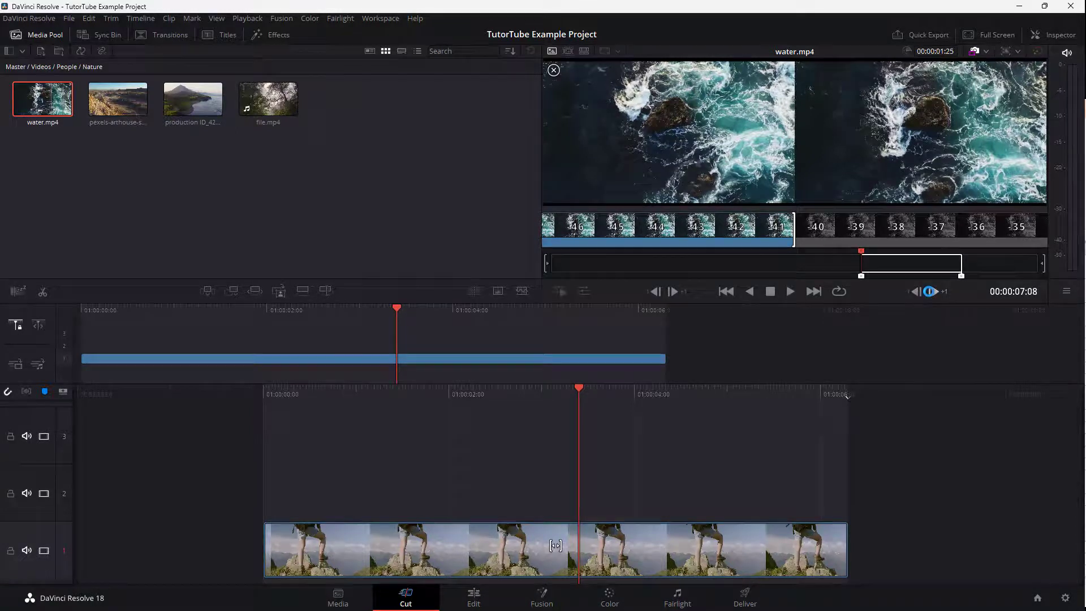
pyautogui.click(920, 294)
pyautogui.click(919, 293)
pyautogui.click(932, 293)
pyautogui.click(932, 294)
pyautogui.click(934, 292)
pyautogui.moveTo(842, 116); pyautogui.dragTo(887, 542)
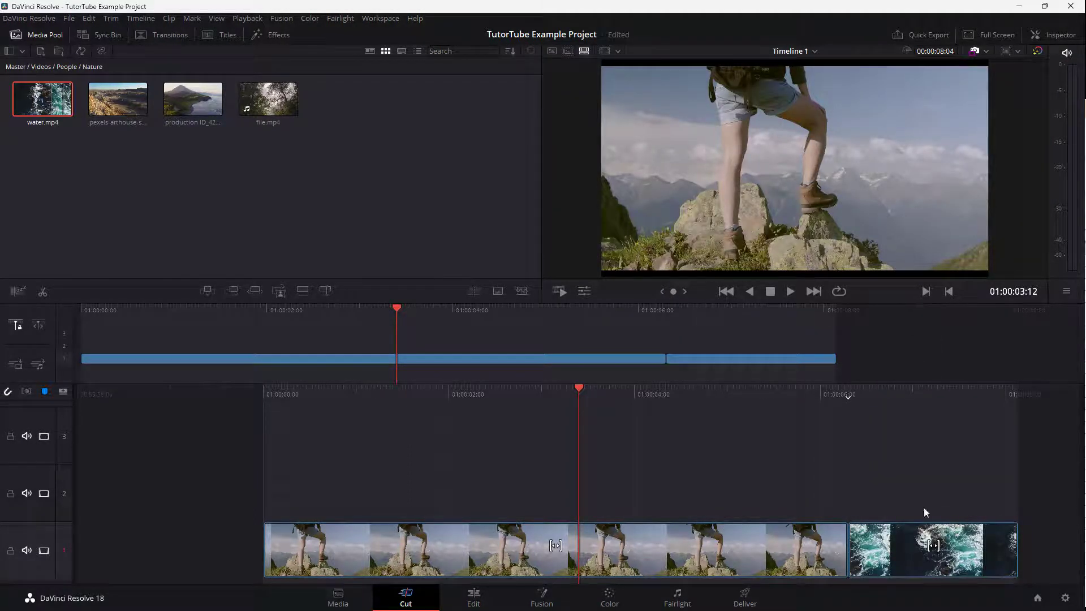
# Scrub and play the timeline across the cut between the hiking and water clips
pyautogui.moveTo(579, 387); pyautogui.dragTo(496, 419)
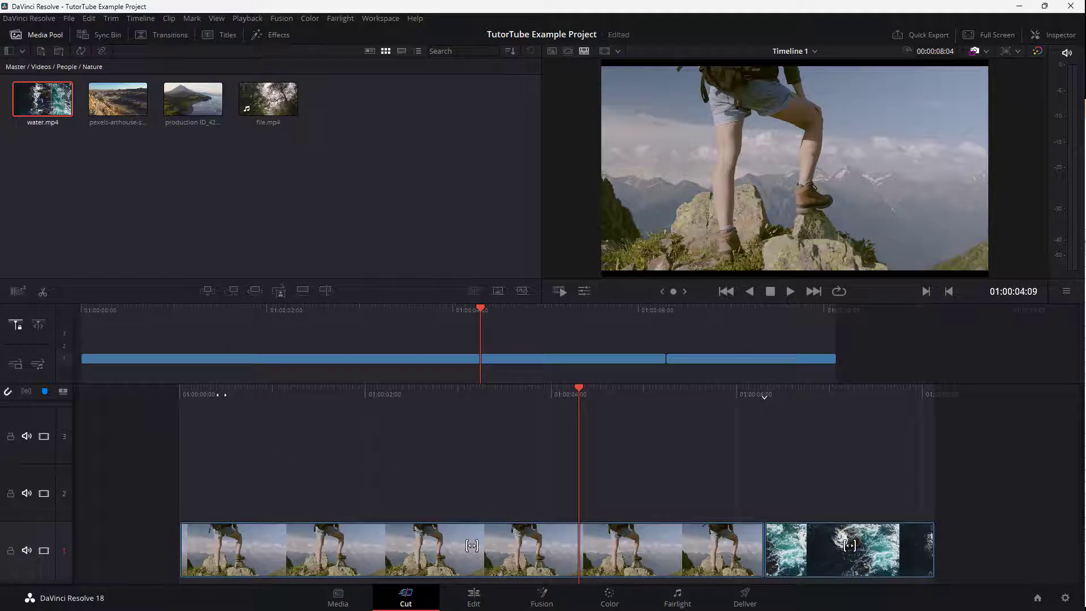
pyautogui.moveTo(579, 387); pyautogui.dragTo(1025, 394)
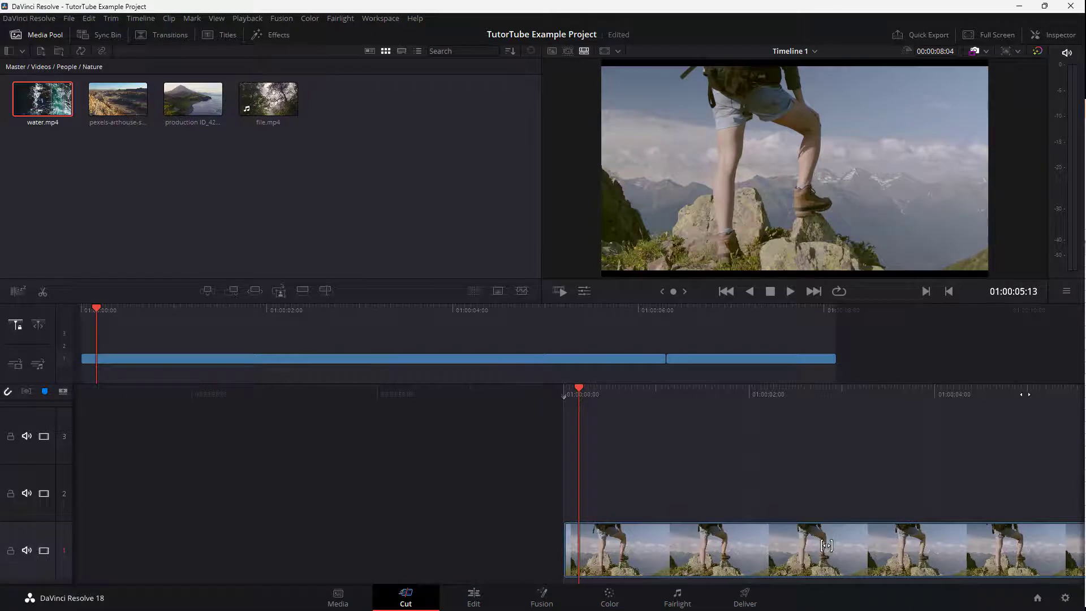
pyautogui.click(790, 291)
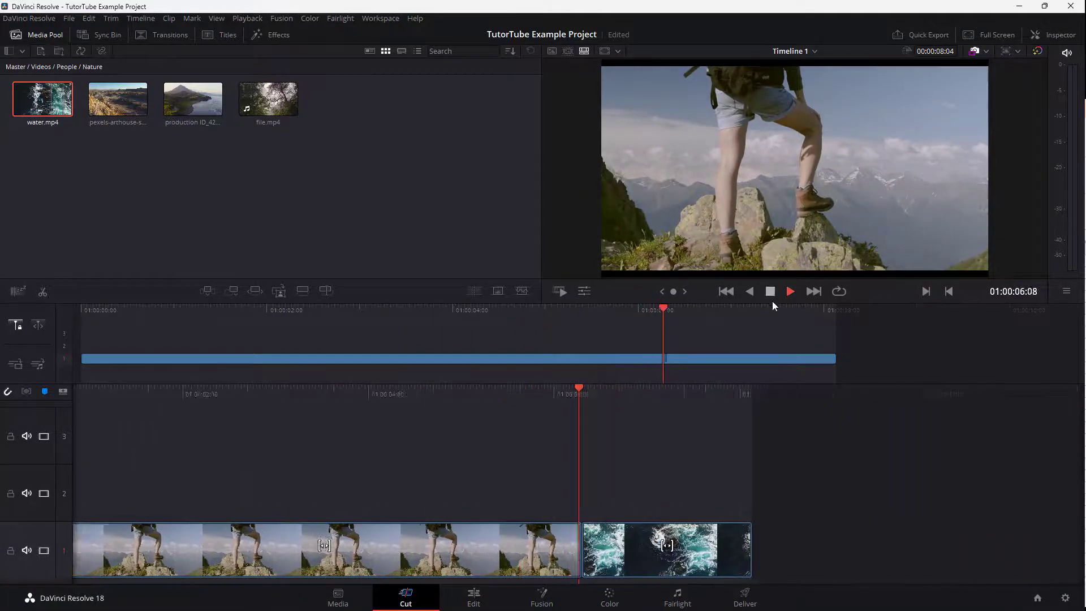
pyautogui.click(772, 293)
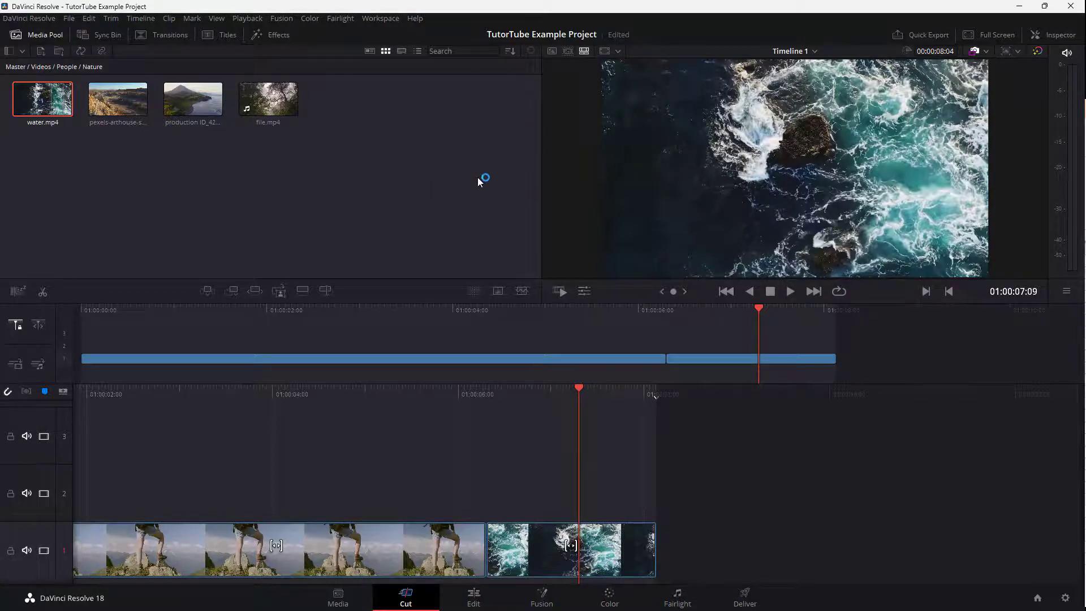
pyautogui.moveTo(581, 389); pyautogui.dragTo(682, 412)
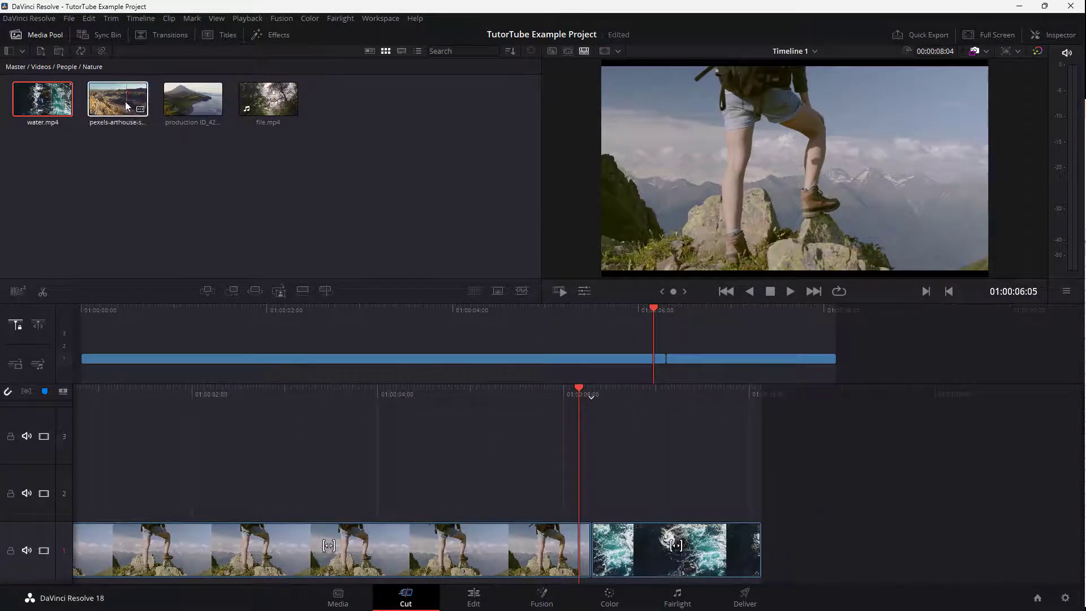
# Mark file.mp4 from 00:00:31:04 to 00:00:42:15 and append that section after the water clip on track 1
pyautogui.click(258, 104)
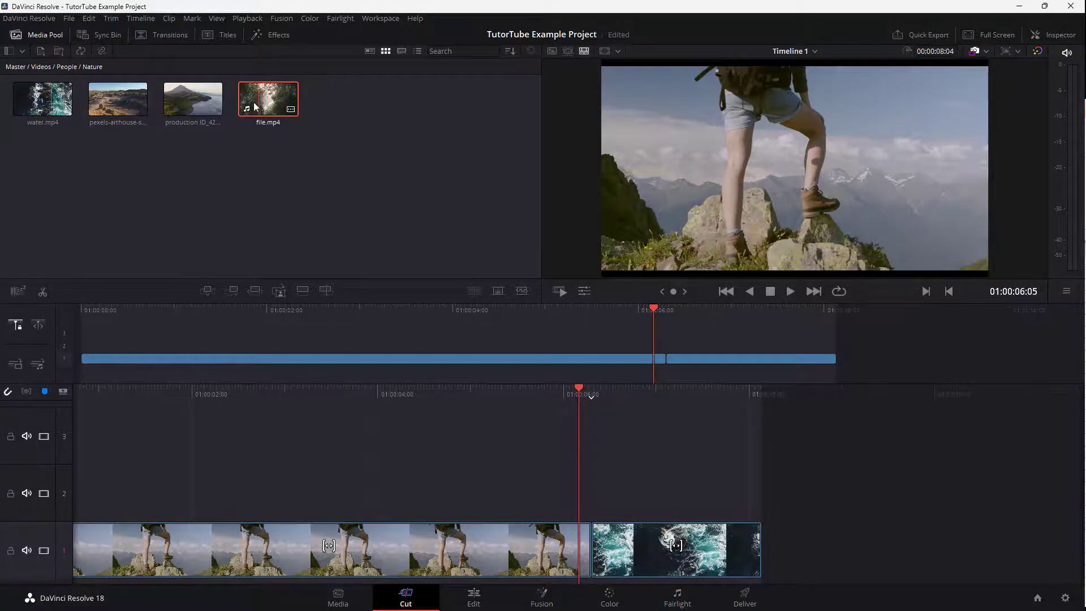
pyautogui.doubleClick(255, 94)
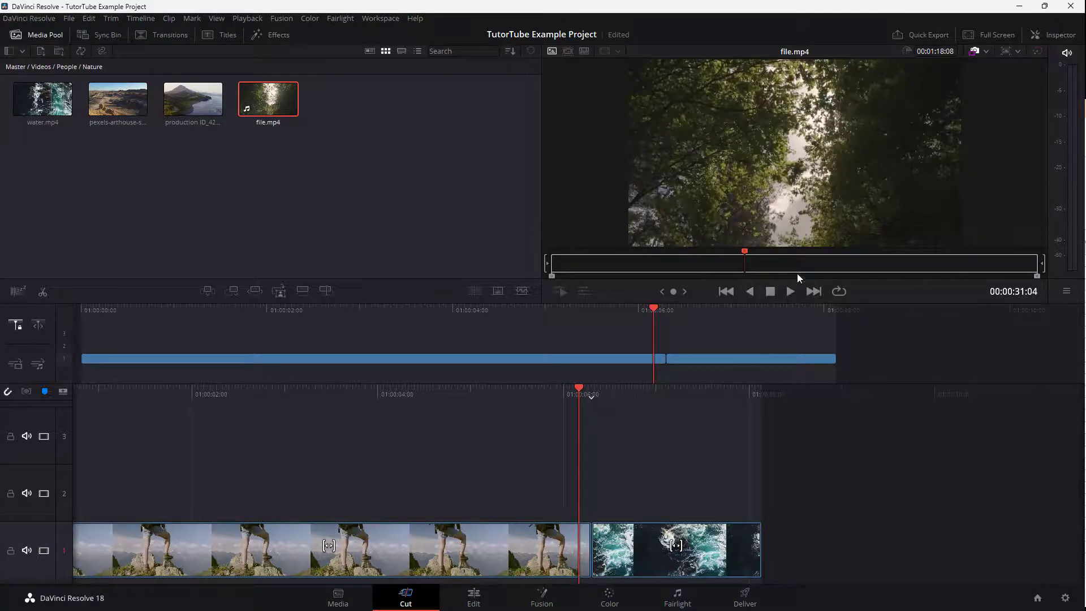
pyautogui.press('i')
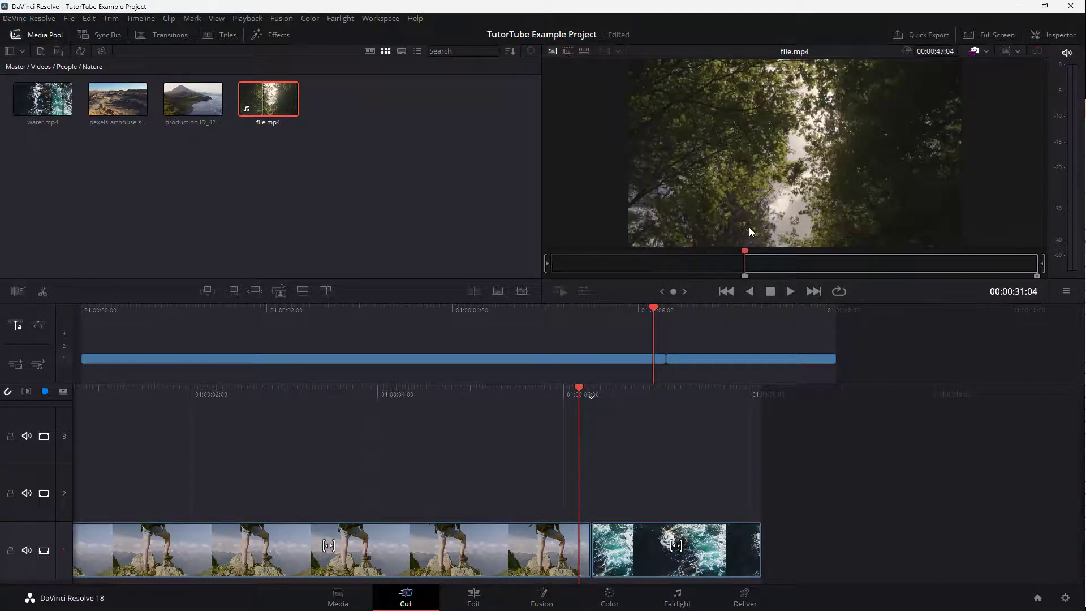
pyautogui.click(816, 265)
pyautogui.press('o')
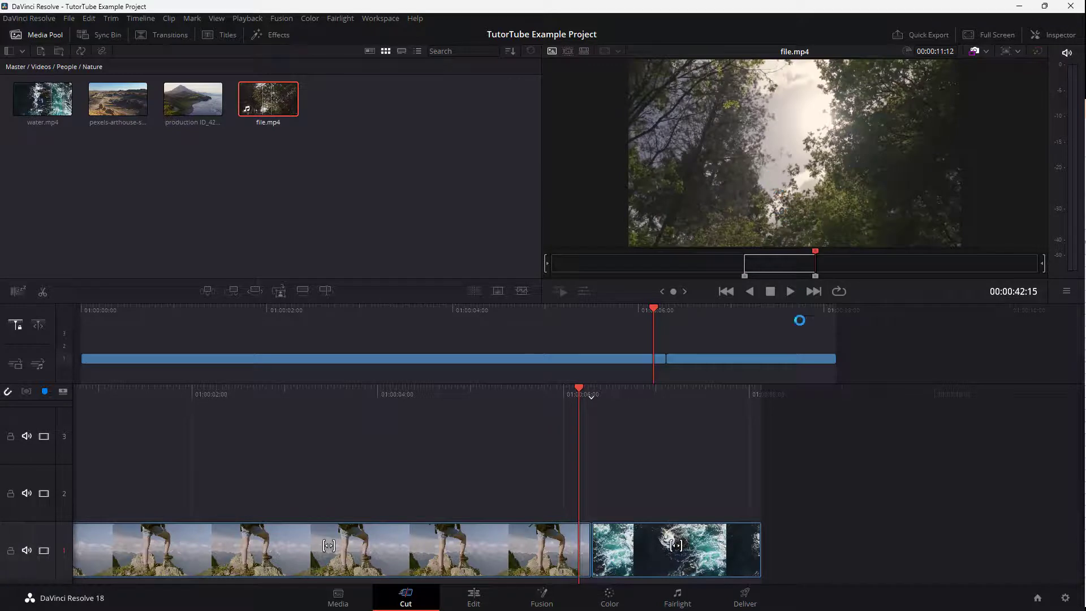
pyautogui.moveTo(753, 194); pyautogui.dragTo(790, 524)
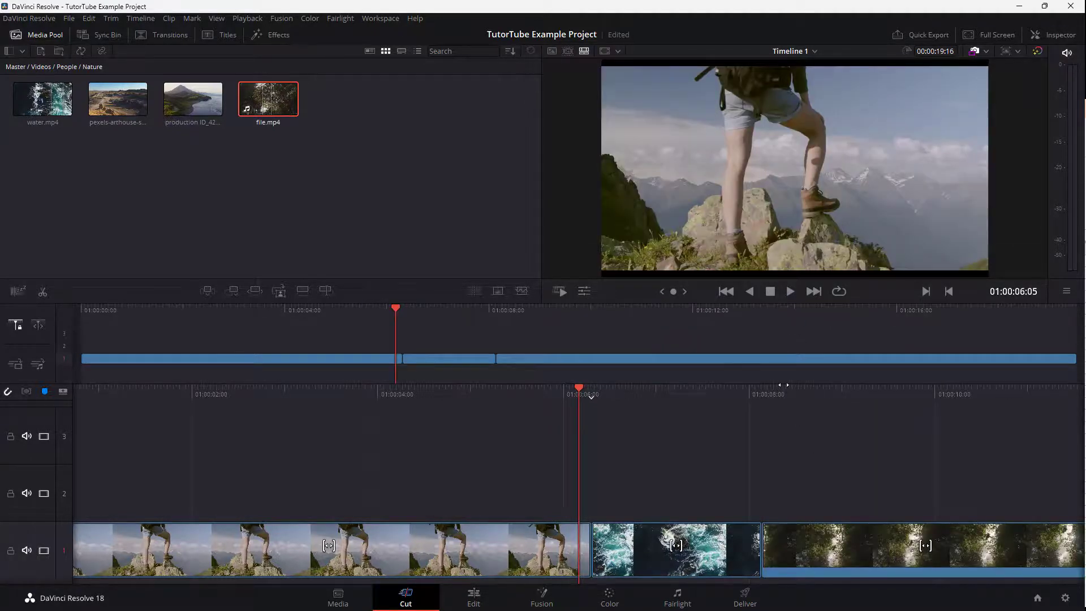